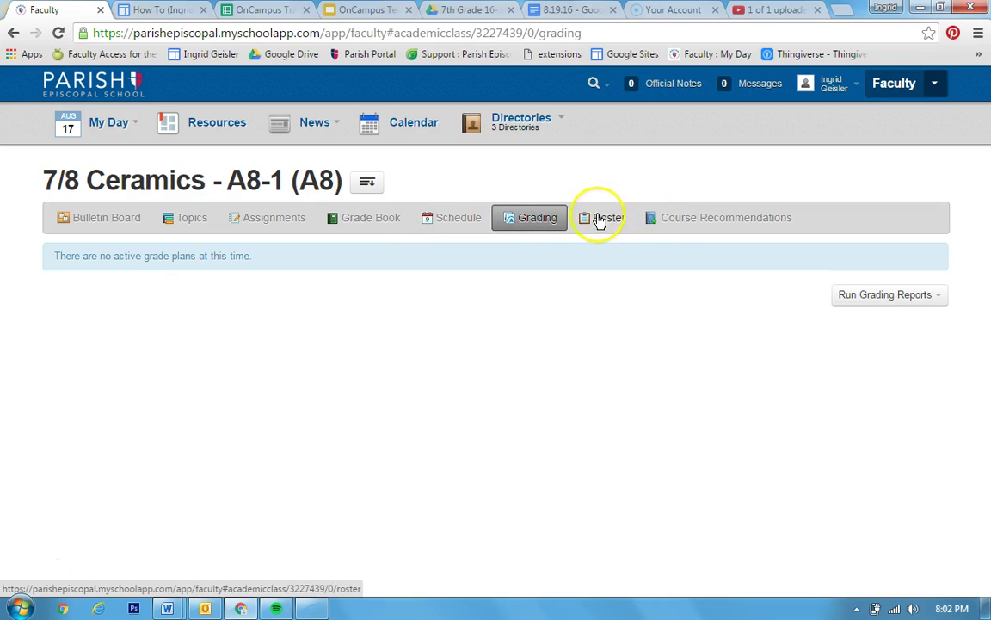
Open the grade book for 7/8 Ceramics - A8-1 and maximize its window.
click(357, 215)
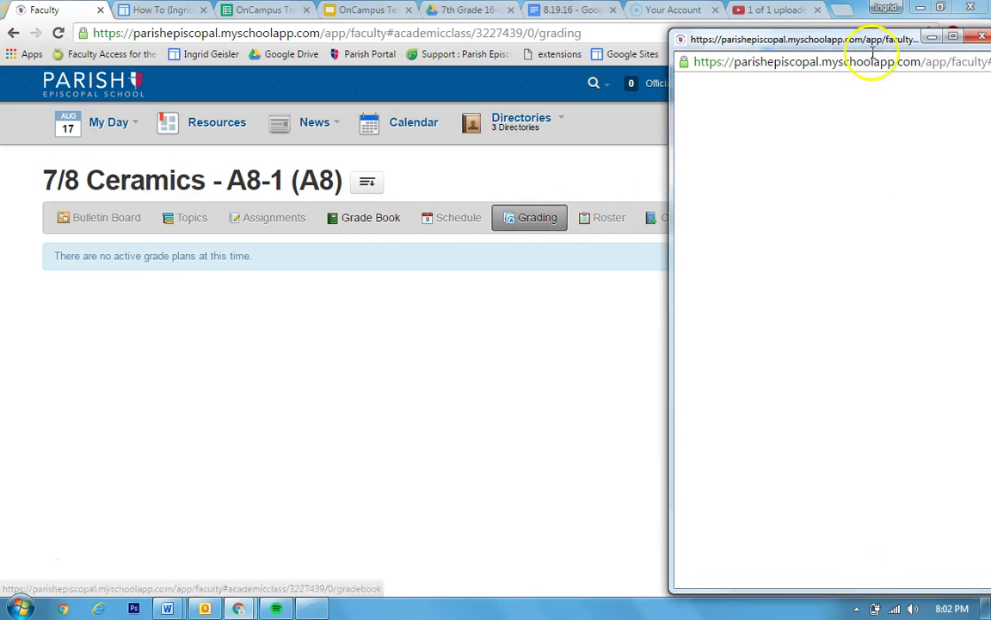
drag(881, 44, 515, 59)
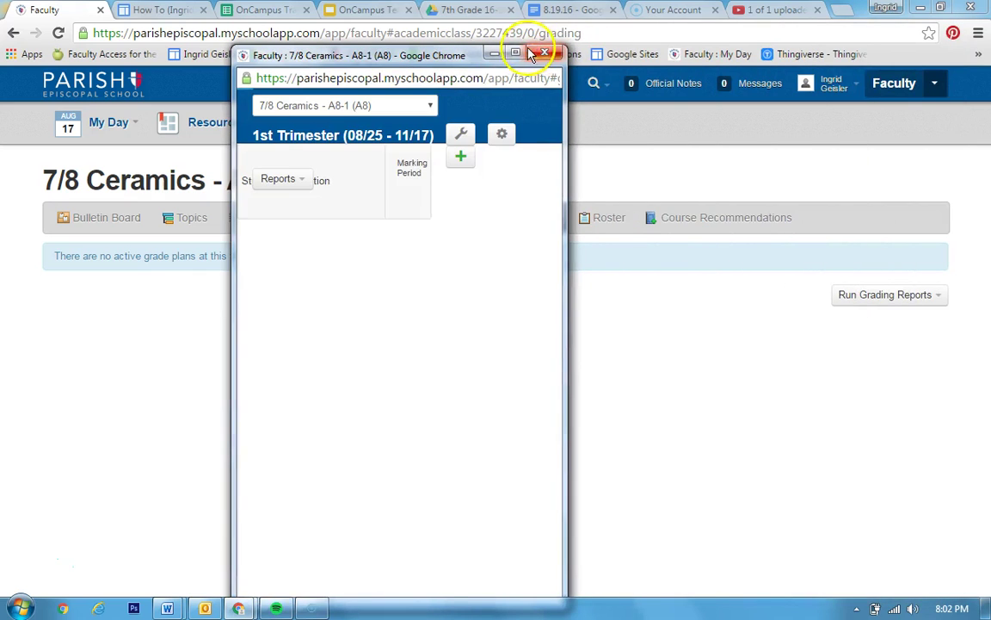
click(517, 54)
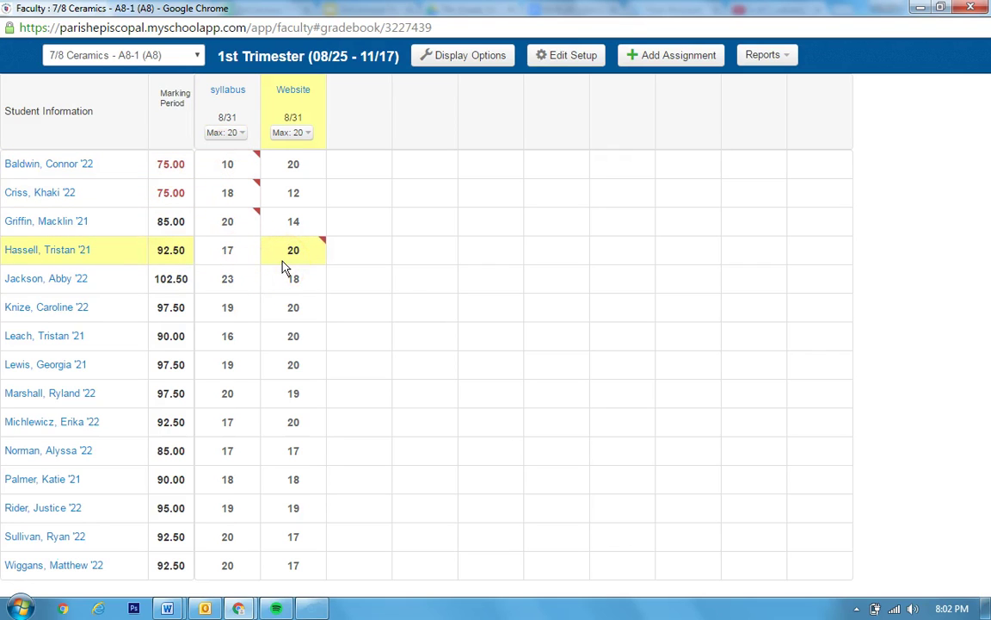
Move through the syllabus grades from the first student to the second and open the second student's syllabus grade details.
click(232, 164)
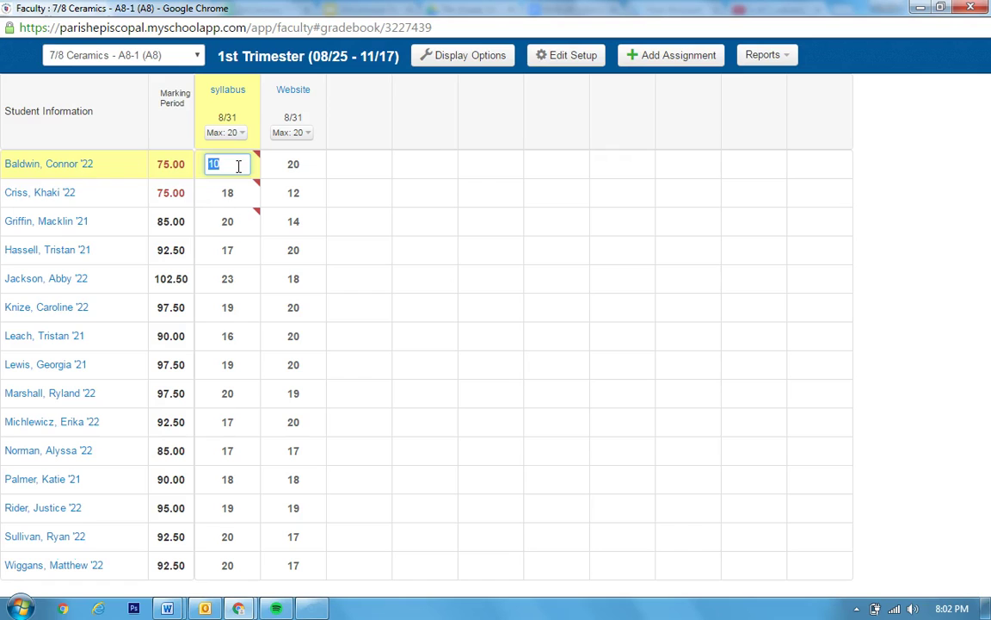
key(Return)
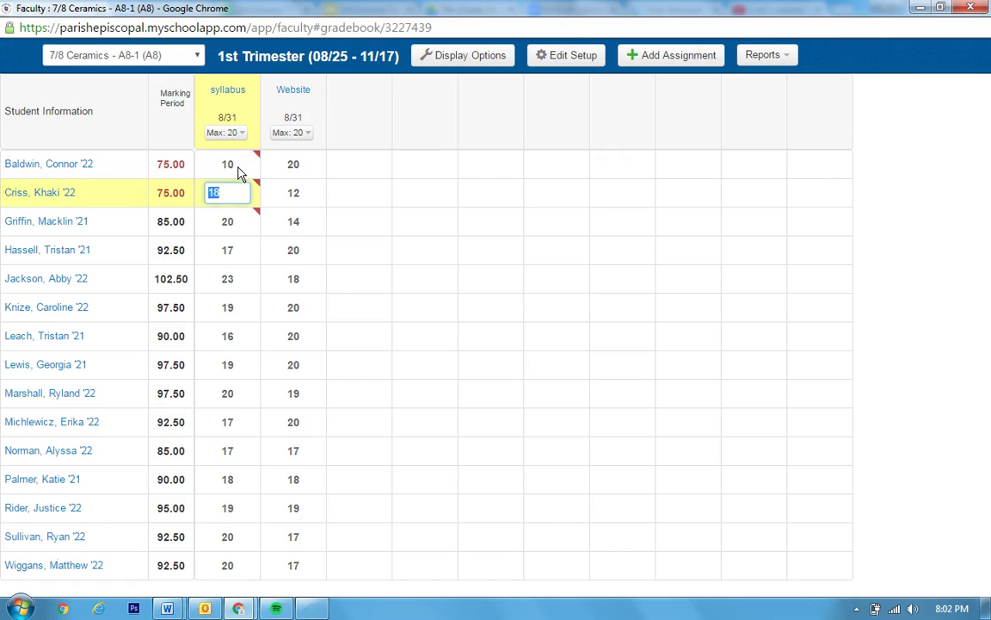
click(233, 197)
double_click(234, 197)
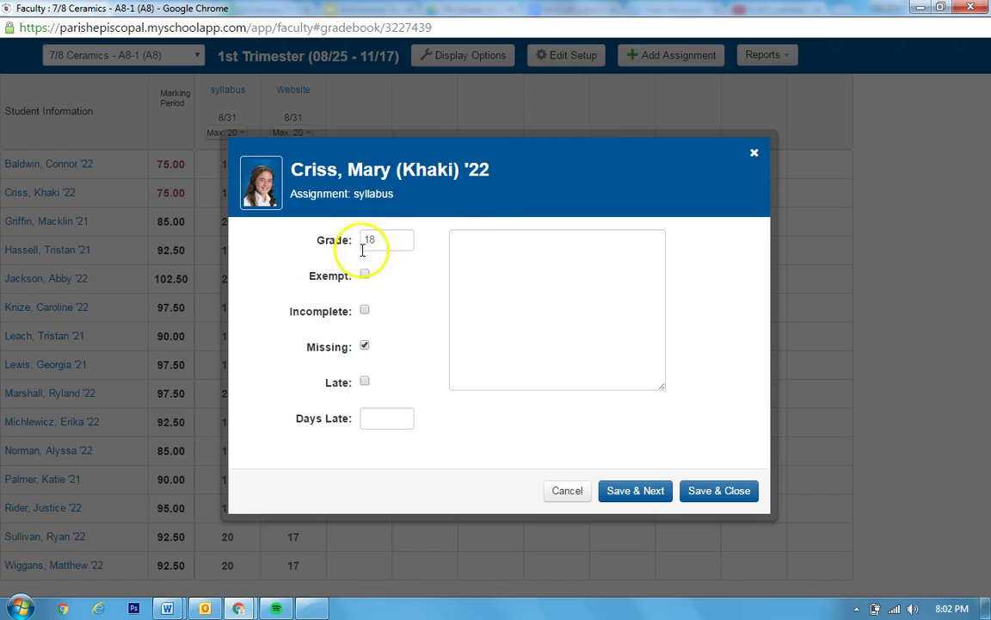
Mark the second student's syllabus assignment as late and set its grade to 0.
click(366, 383)
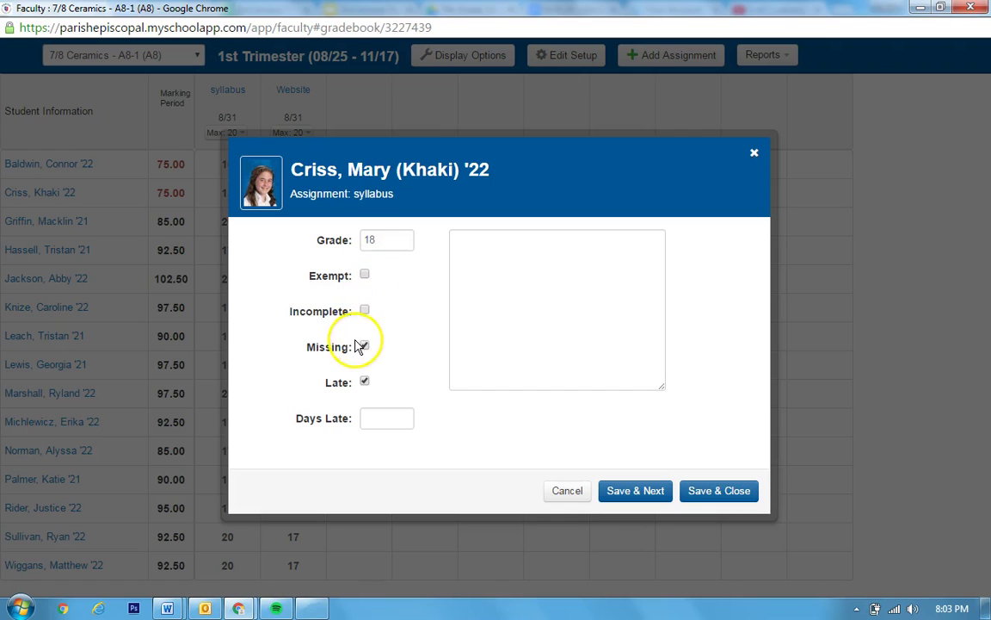
double_click(370, 240)
text(M)
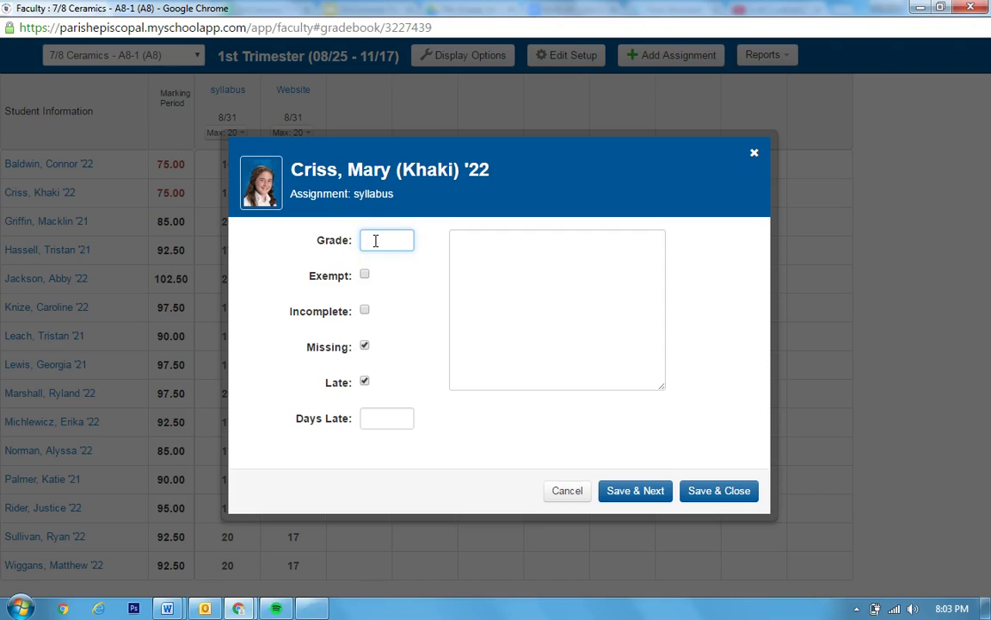
click(396, 244)
text(0)
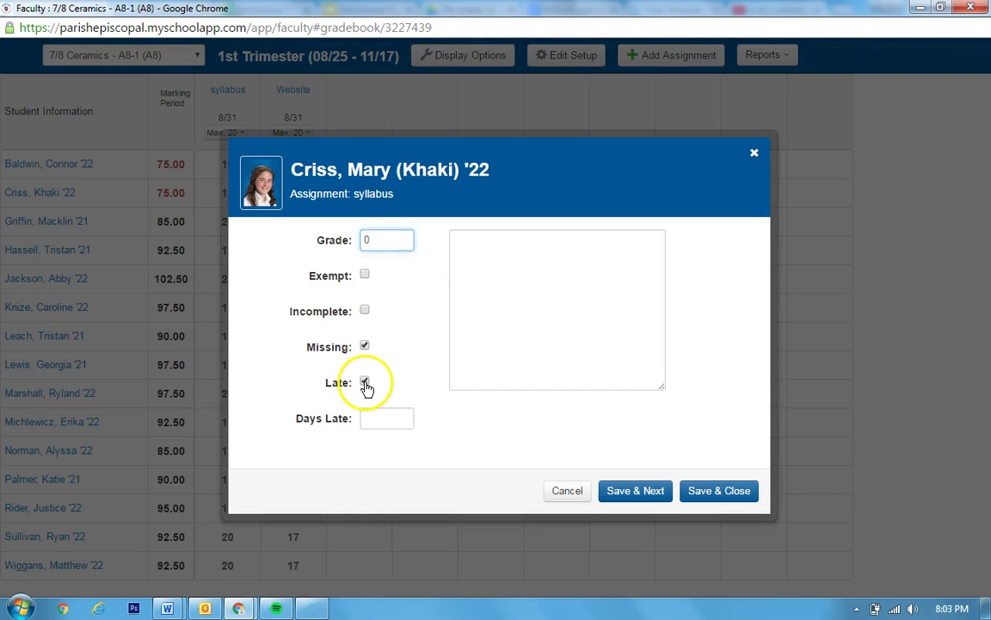
Set the days late to 3, save and advance to the next student's entry, and close the grade details.
click(377, 420)
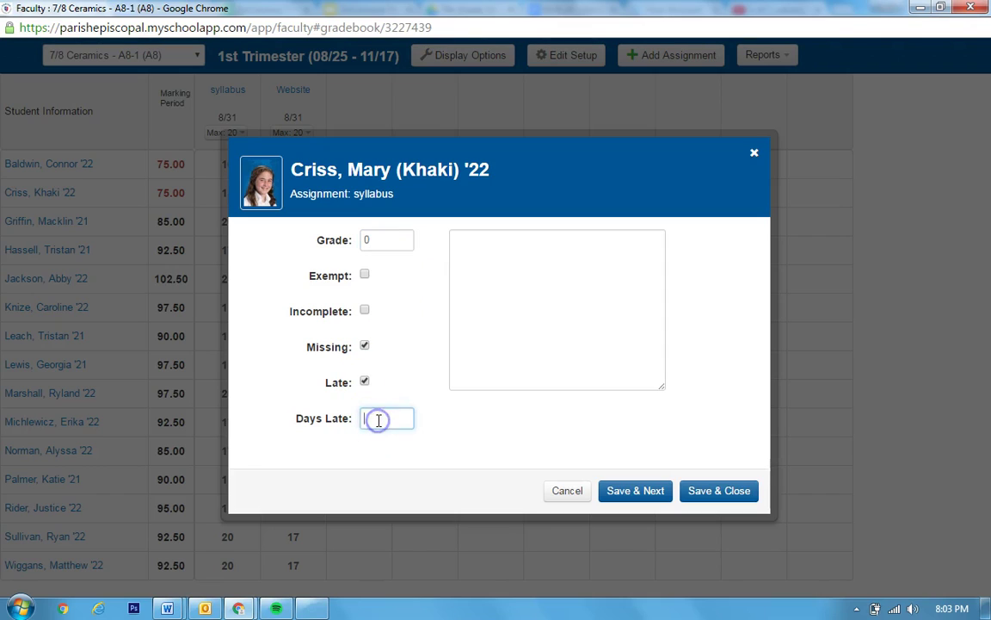
text(3)
click(364, 345)
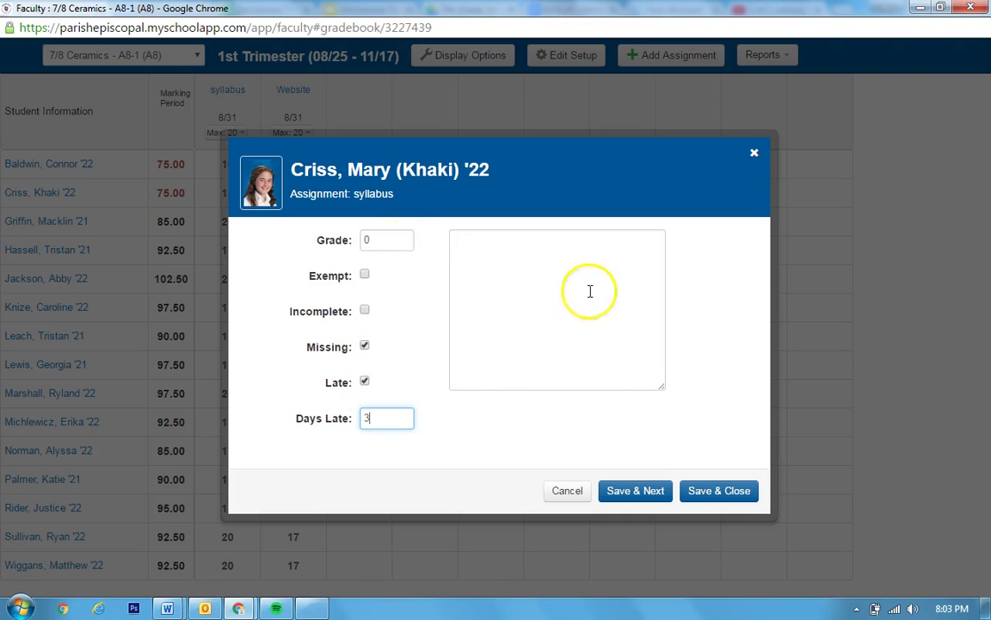
click(652, 492)
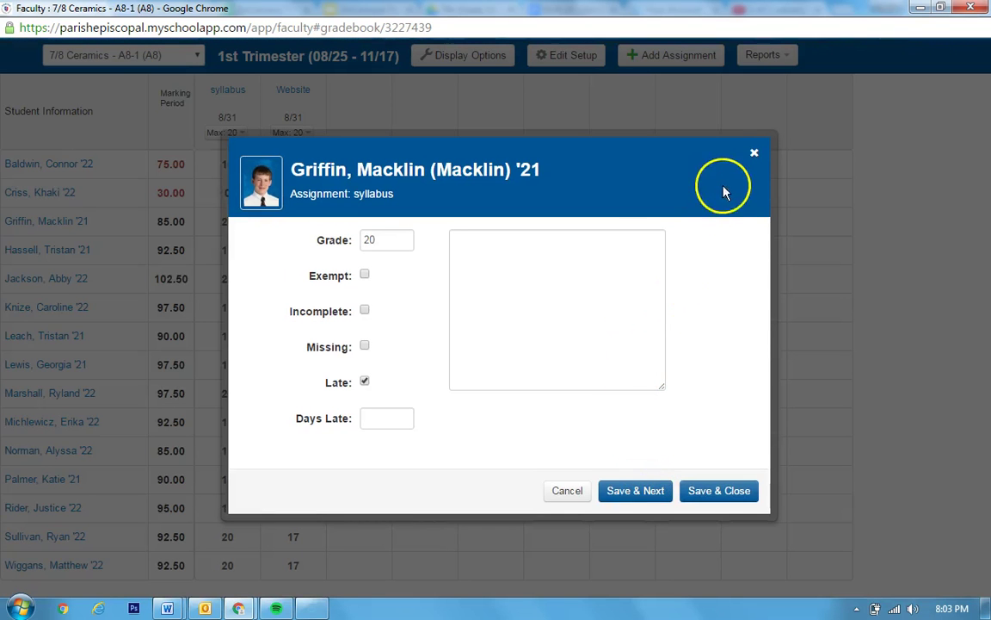
click(755, 152)
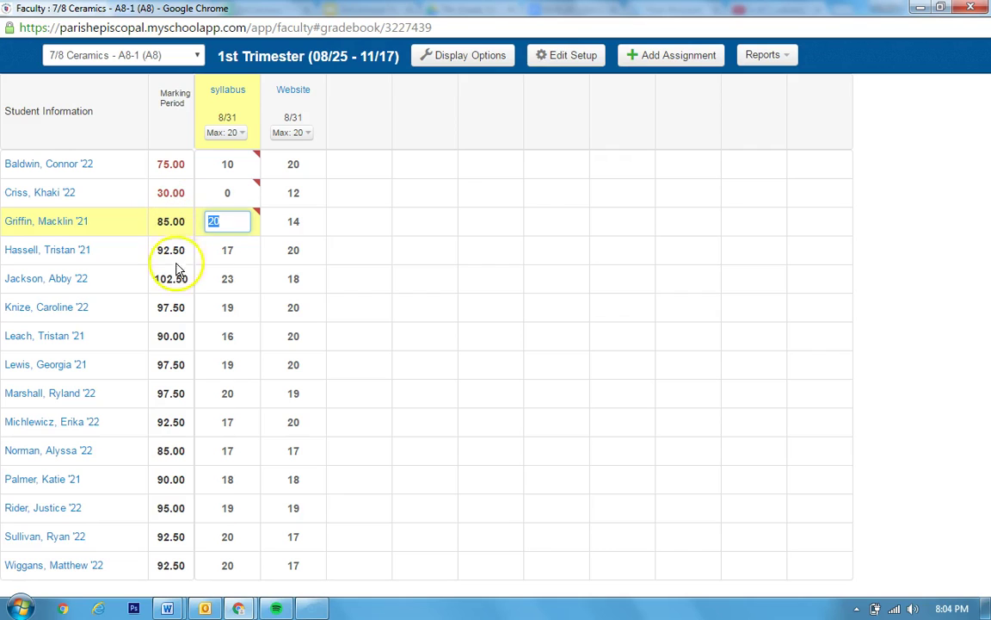
click(235, 280)
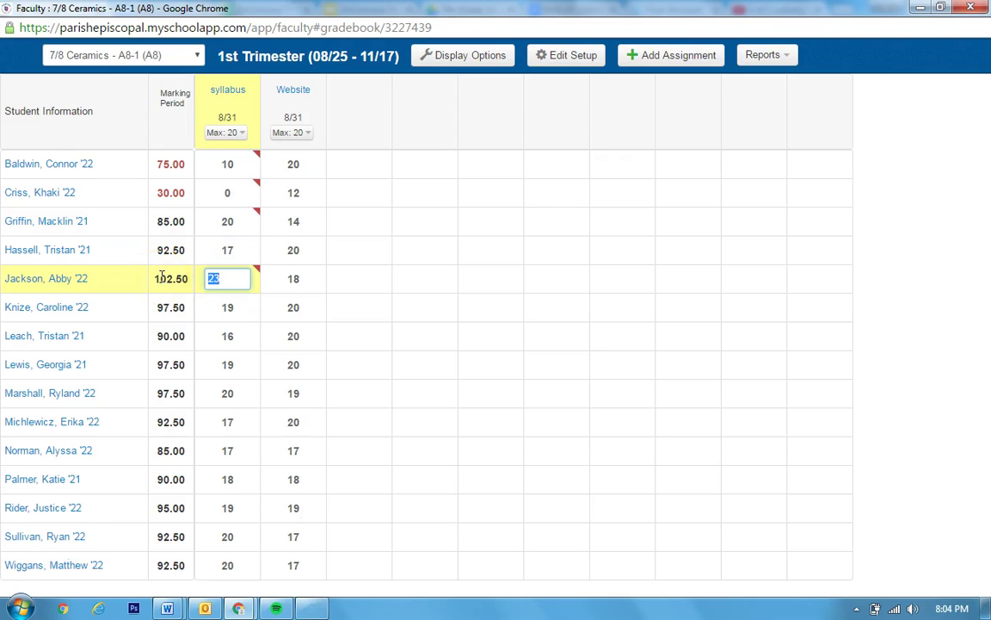
Generate the Grades – By Student report for all students, view it in a maximized window, and close it.
click(759, 53)
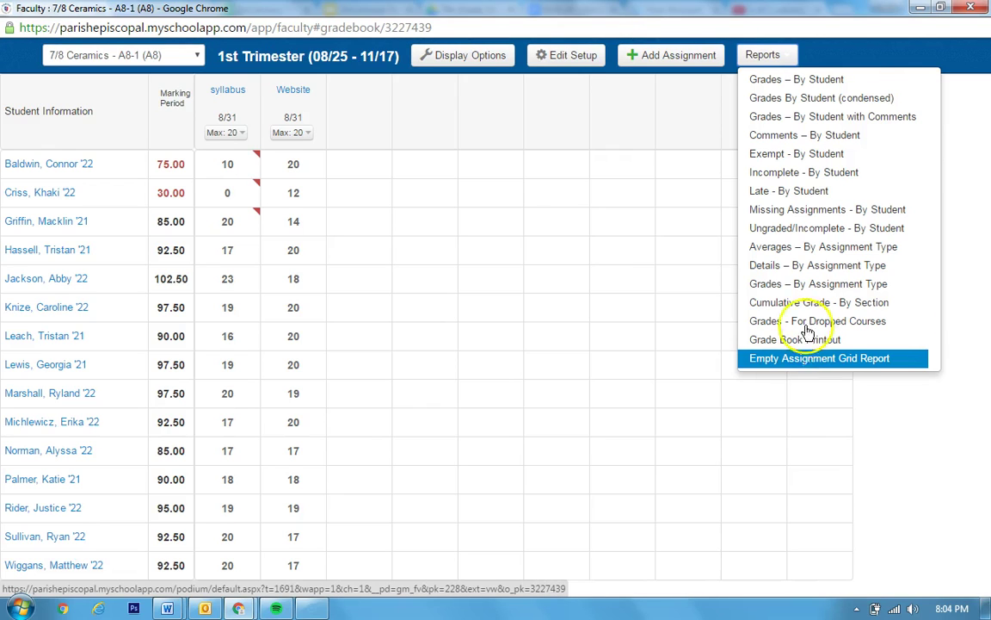
click(805, 87)
drag(805, 41, 429, 35)
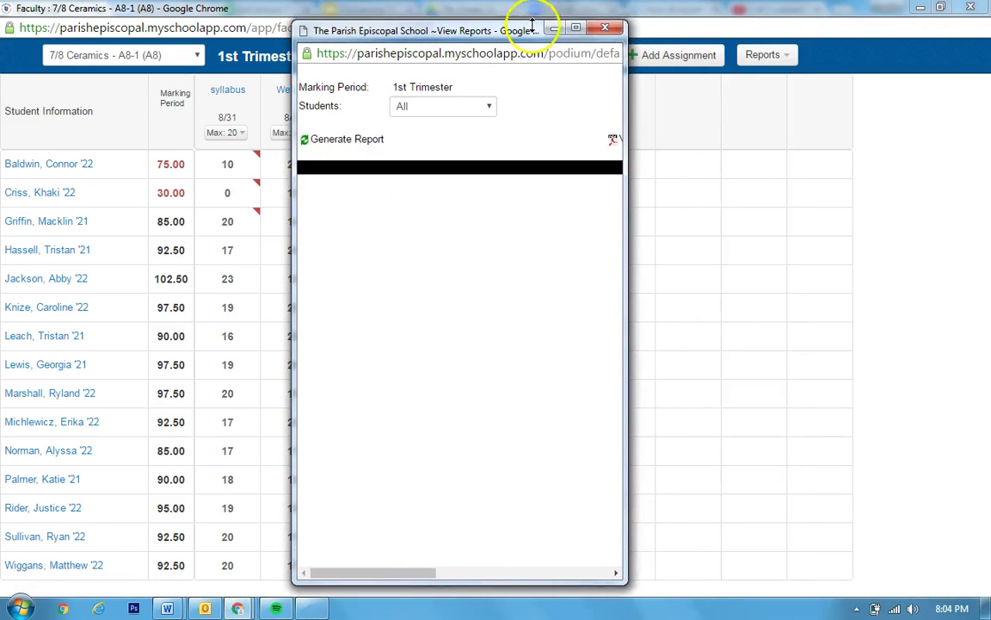
click(579, 23)
click(143, 118)
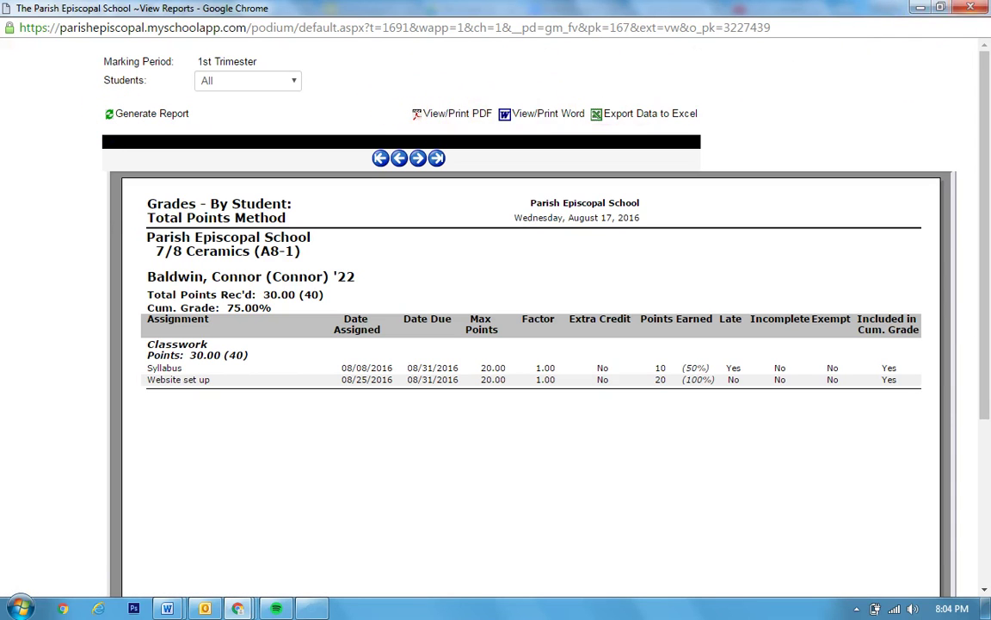
click(982, 9)
Generate the Late - By Student report for all students and view it in a maximized window.
click(761, 58)
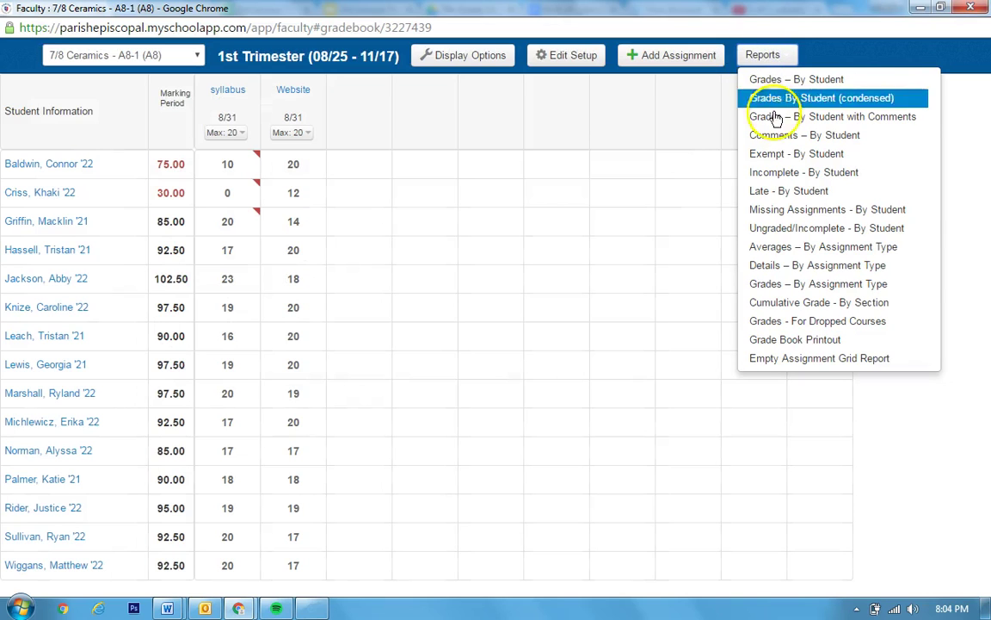
click(806, 192)
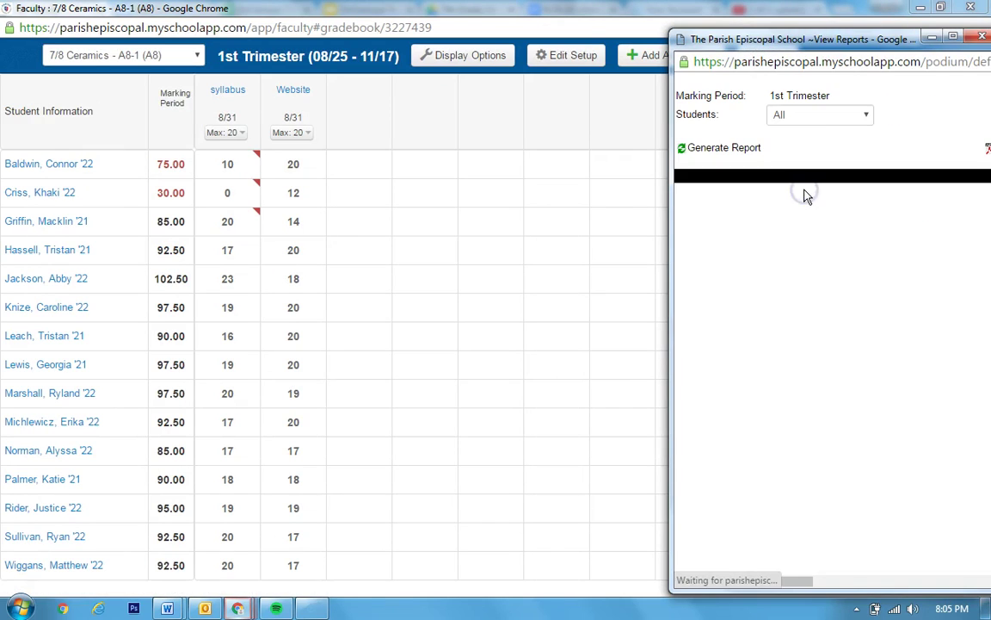
drag(821, 39, 435, 44)
click(345, 149)
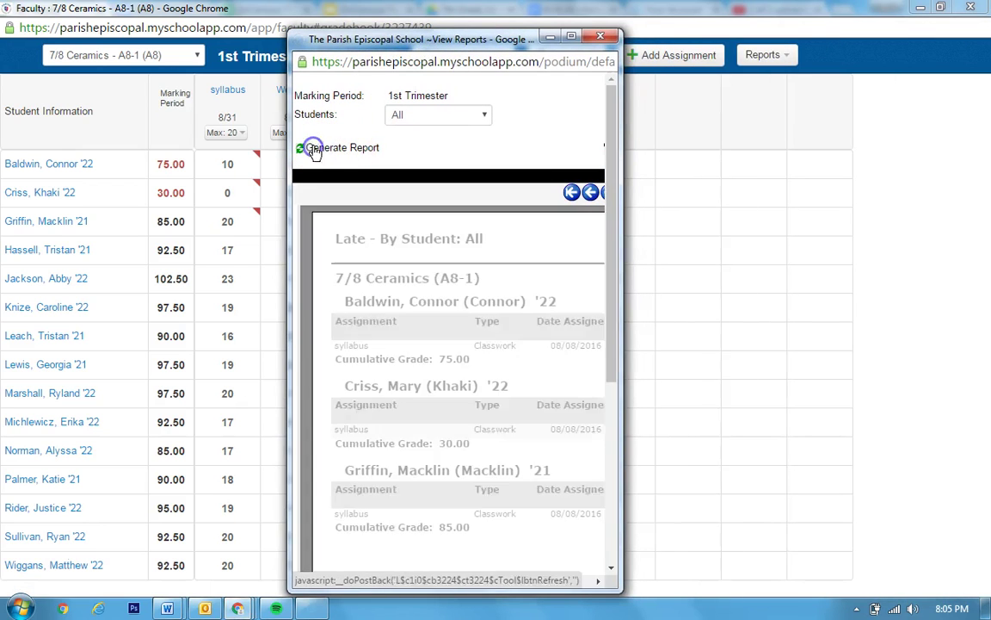
click(570, 37)
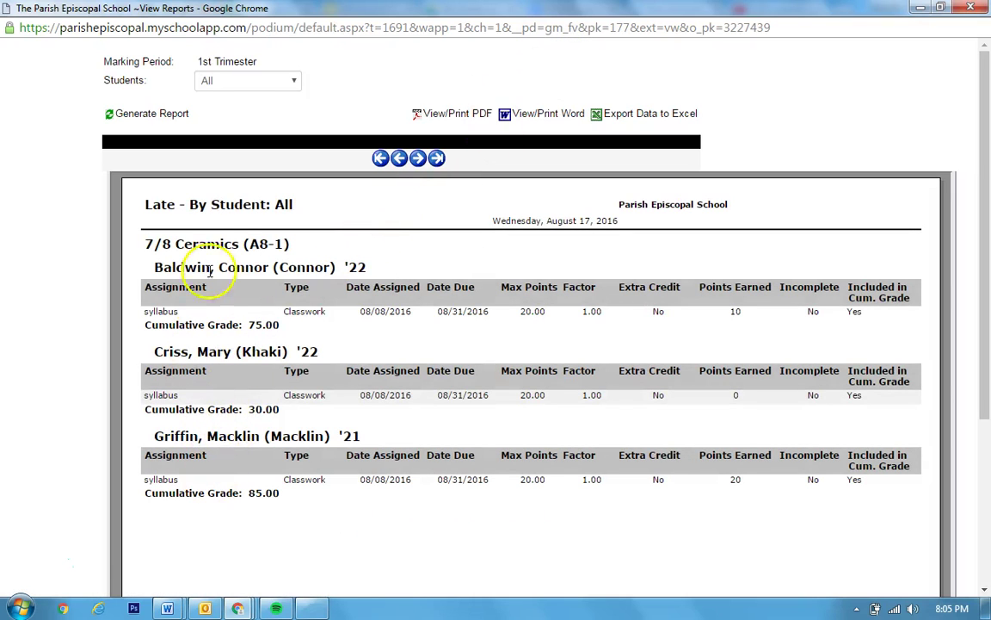
Regenerate the late report for only the first listed student, check the export options, and close the report.
click(257, 81)
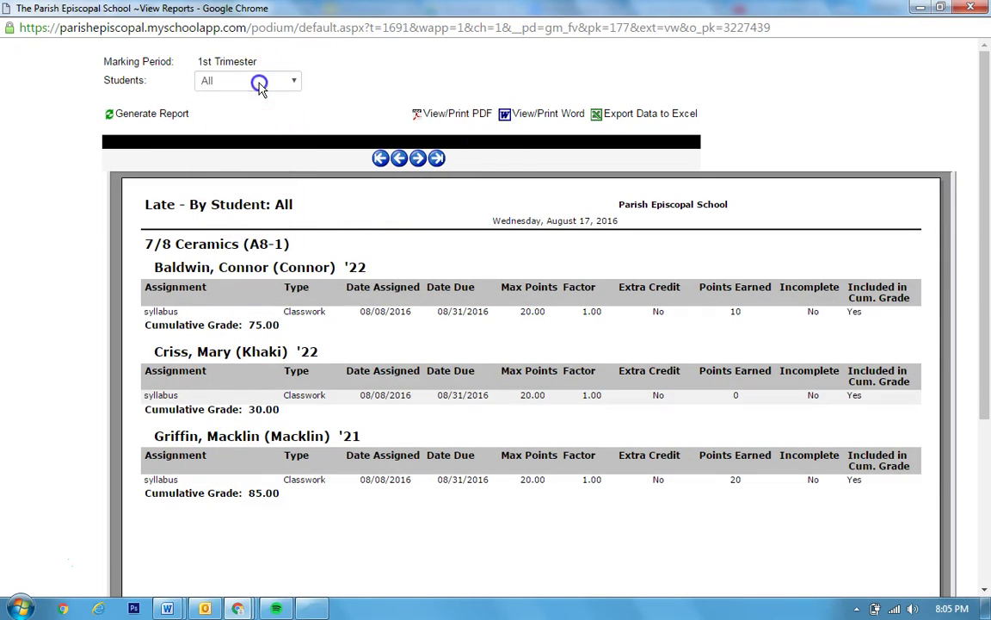
click(254, 109)
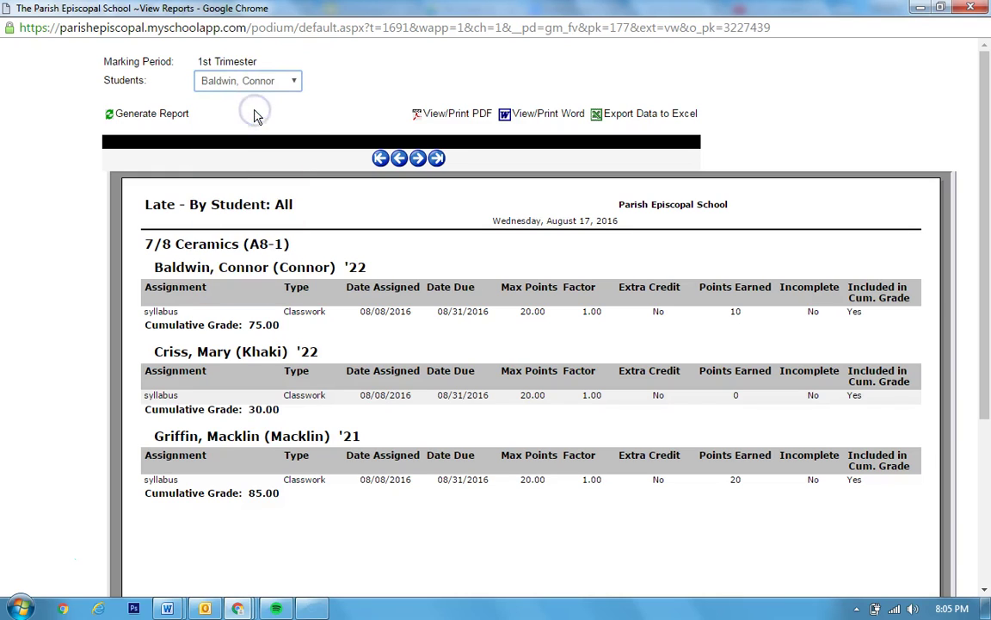
click(158, 116)
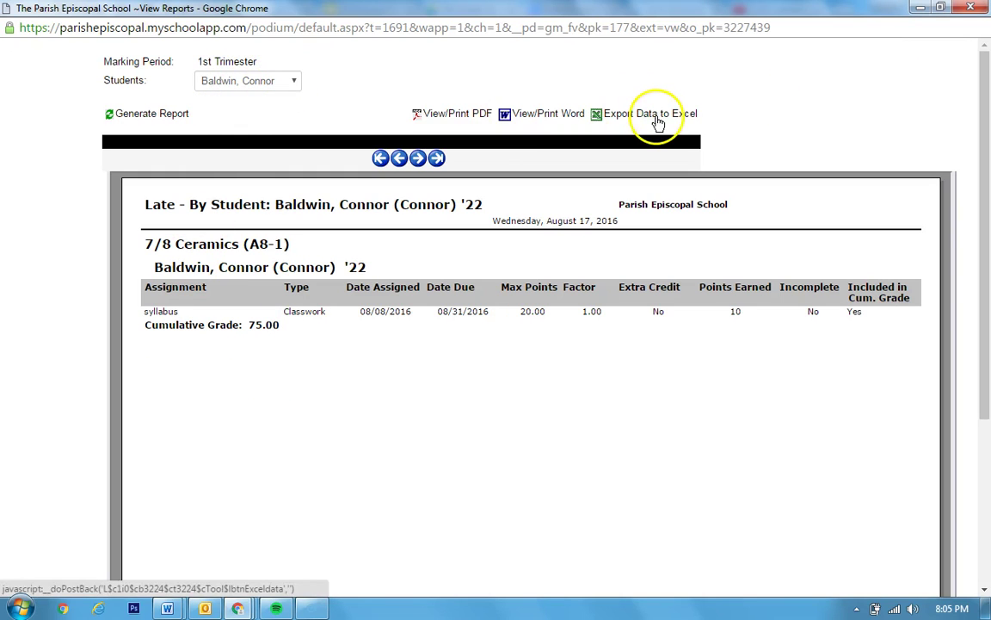
click(971, 7)
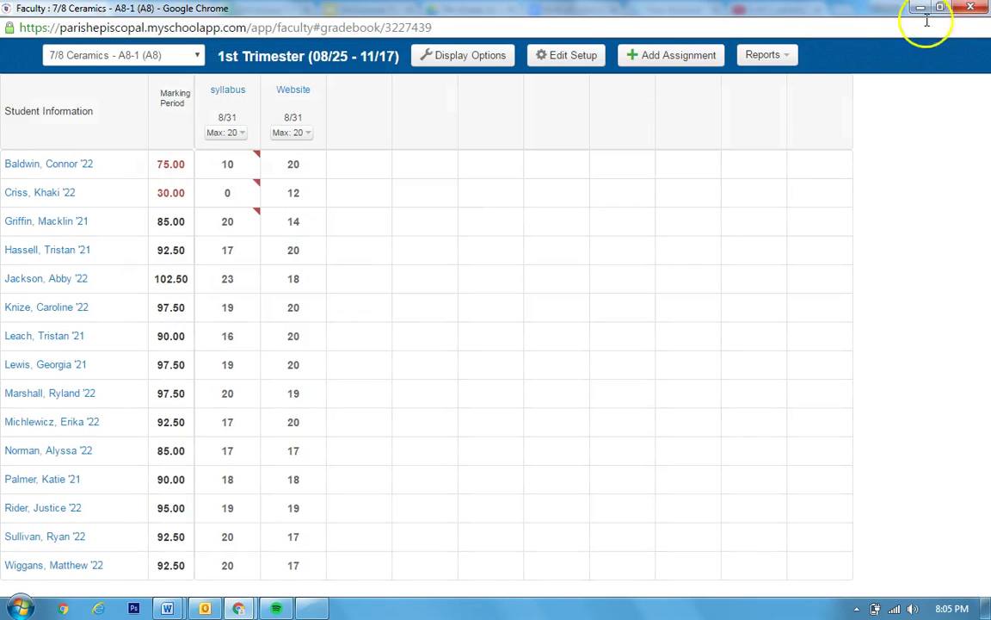